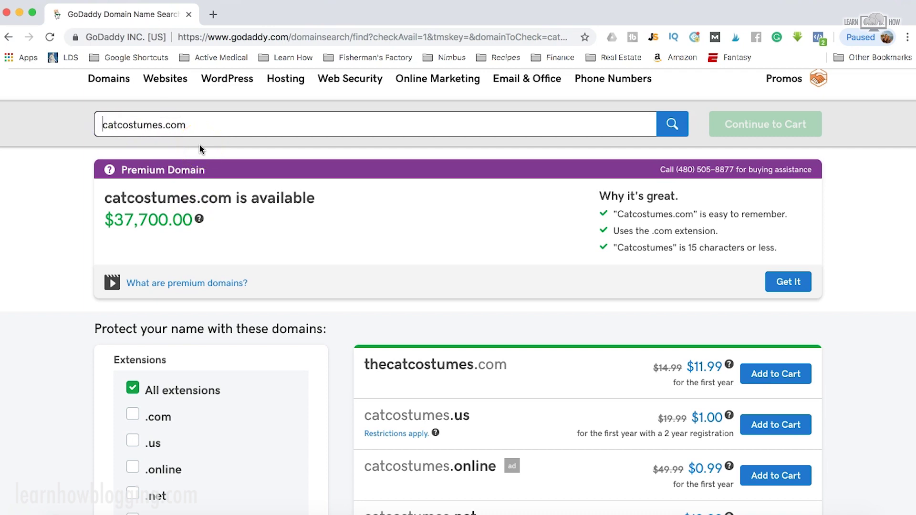
- Search for the domain mycatcostumes.com, add it to the cart and continue toward checkout
type("my")
left_click(674, 126)
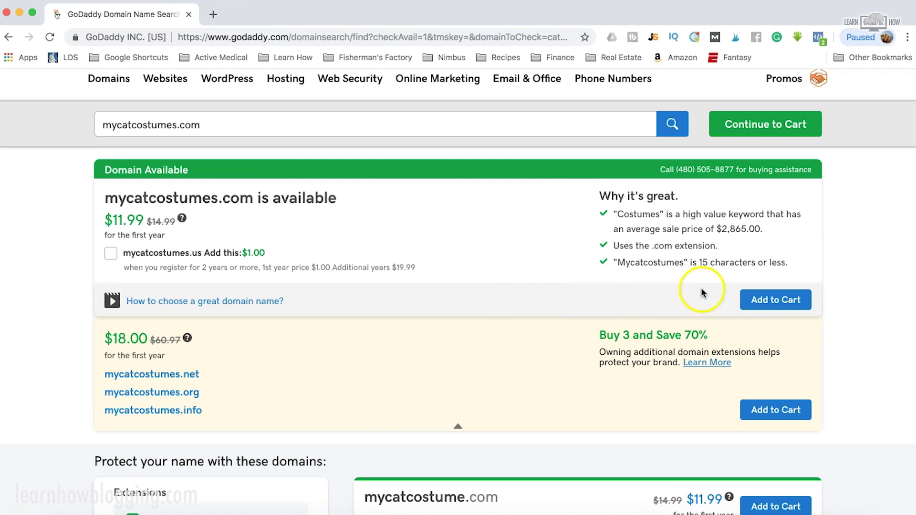
left_click(781, 301)
left_click(781, 128)
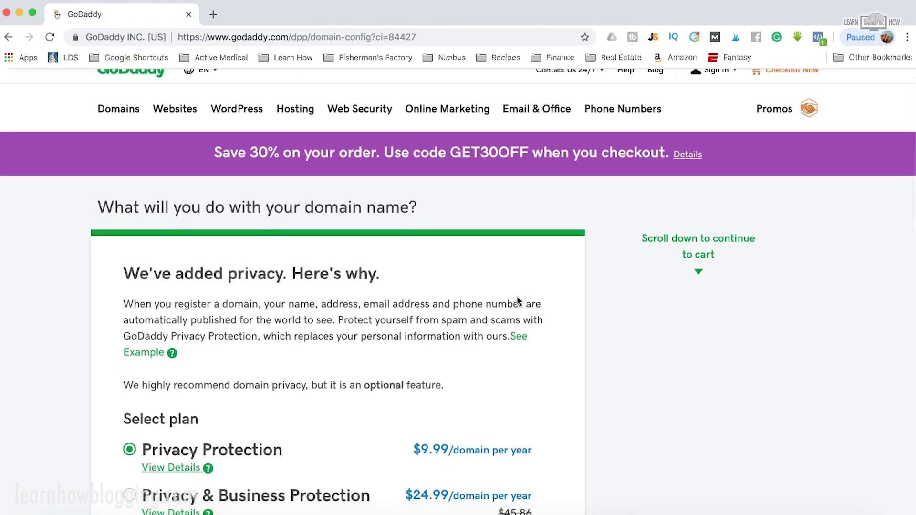
- Continue to the cart with Privacy Protection selected and No Thanks for the matching email address
scroll(517, 296, "down", 3)
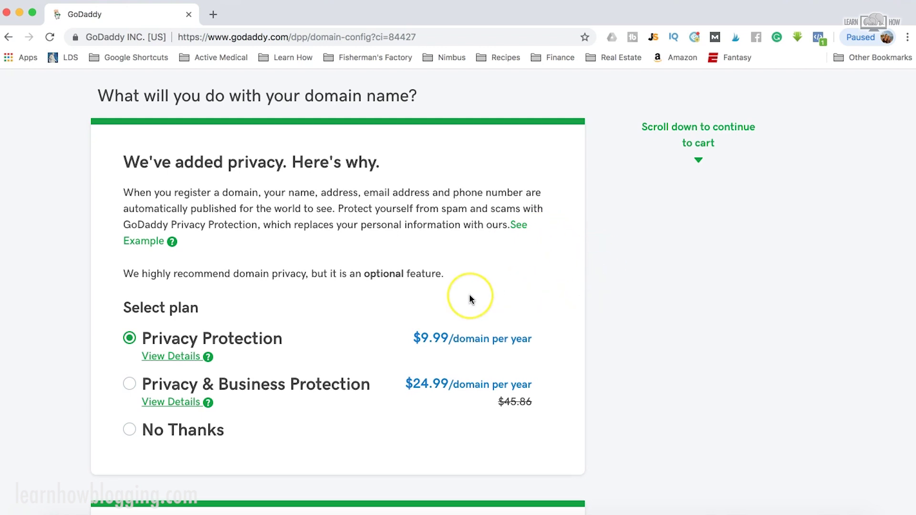
scroll(310, 308, "down", 2)
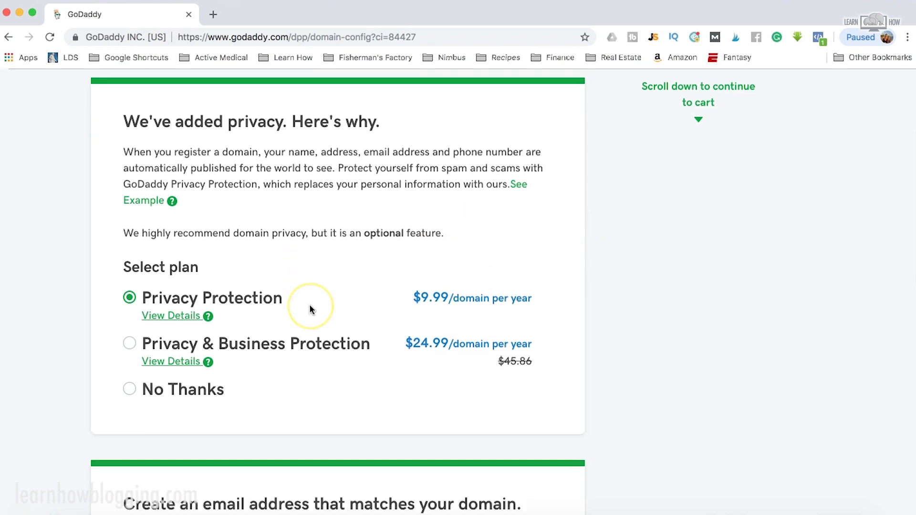
scroll(310, 308, "down", 3)
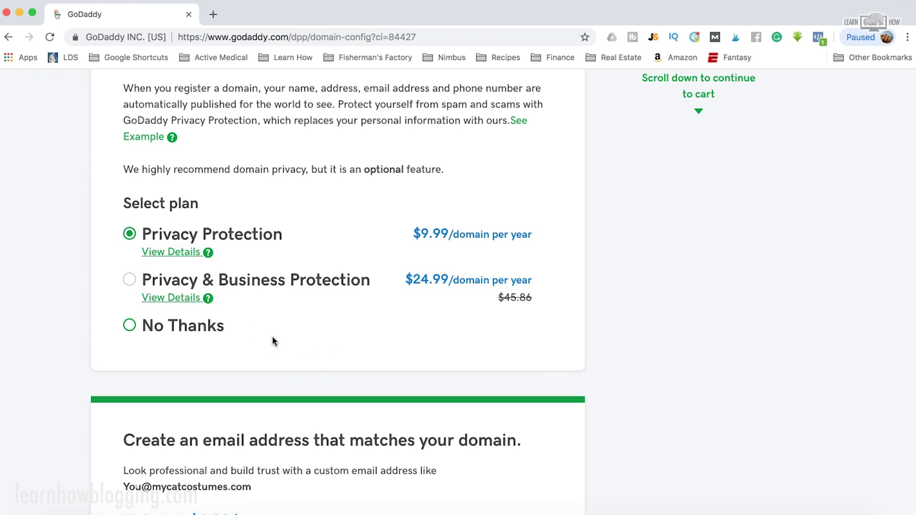
left_click(58, 308)
scroll(80, 305, "down", 1)
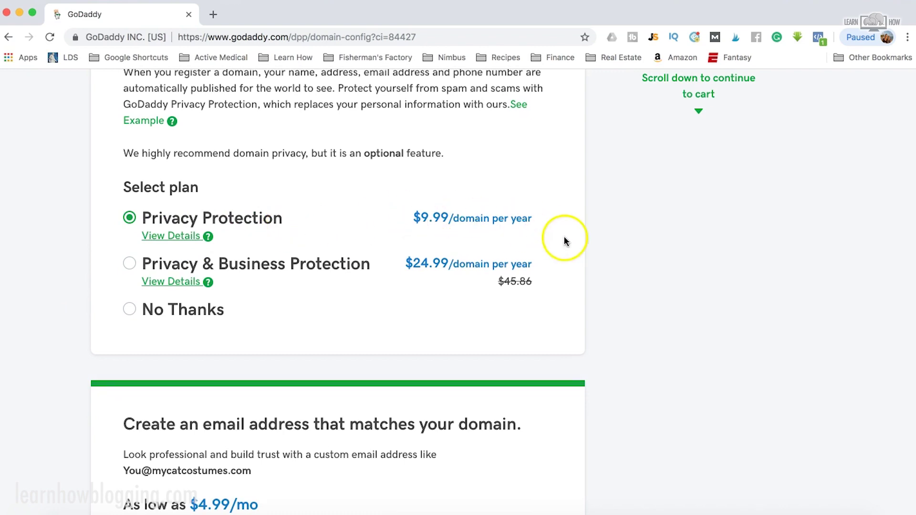
scroll(569, 242, "down", 10)
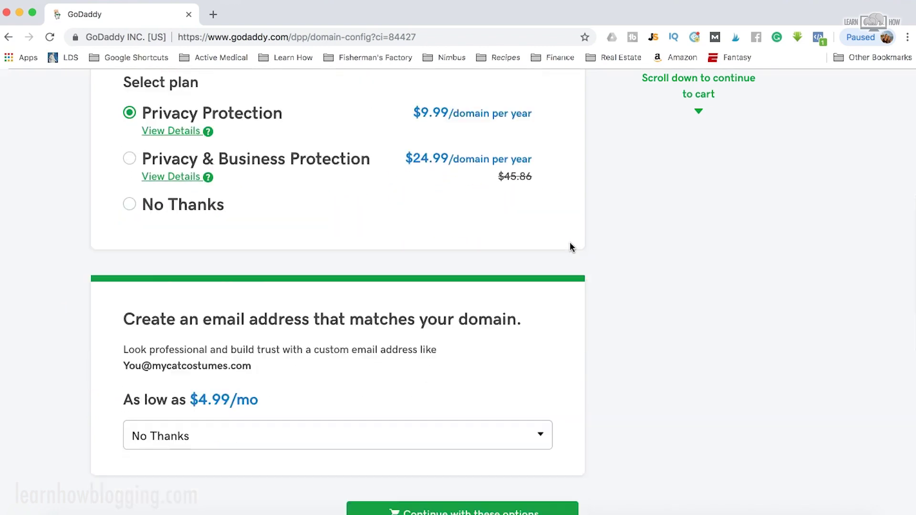
scroll(571, 247, "down", 2)
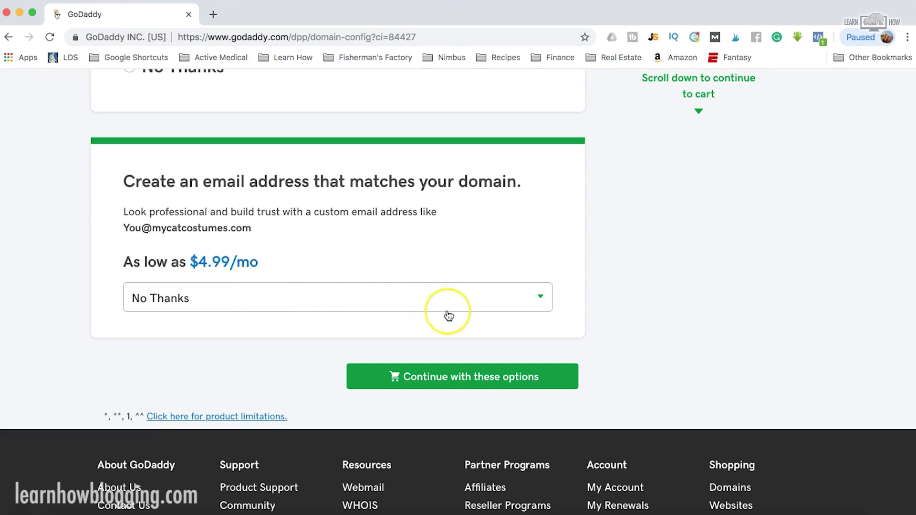
scroll(445, 315, "down", 2)
scroll(572, 282, "up", 10)
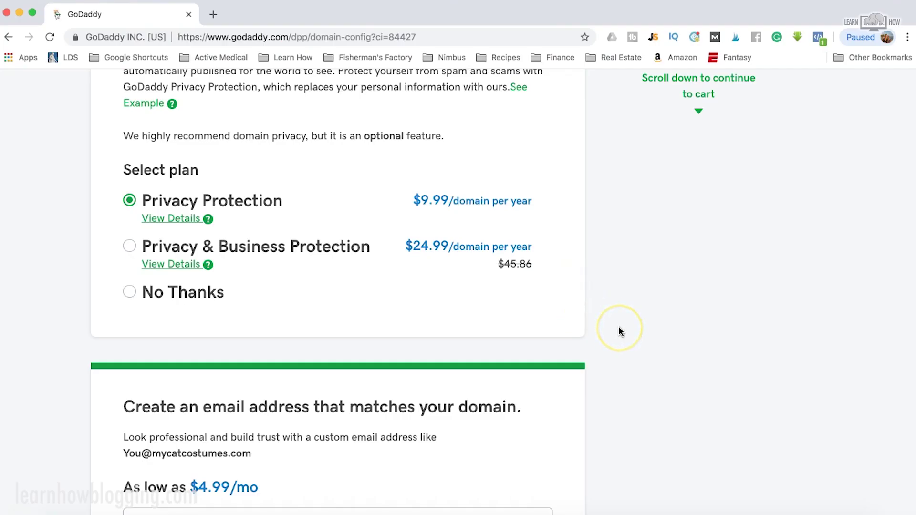
scroll(618, 326, "down", 5)
scroll(620, 332, "down", 2)
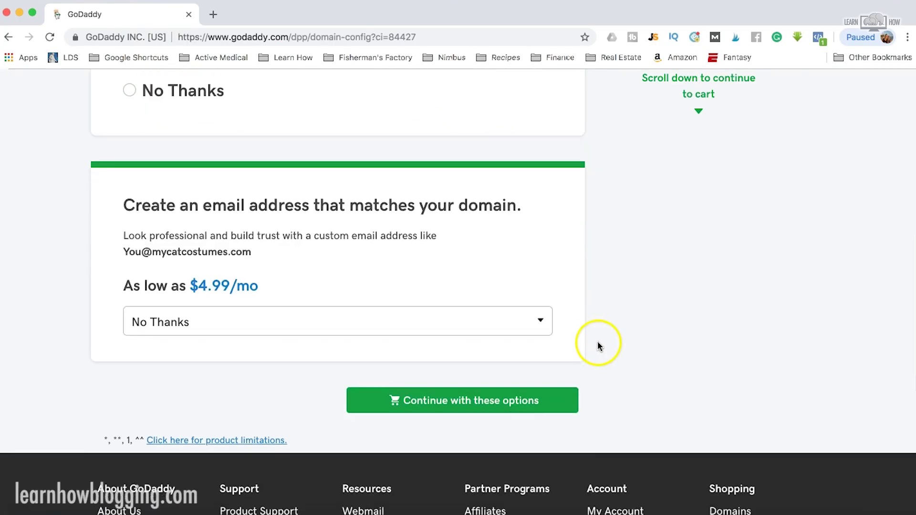
left_click(472, 410)
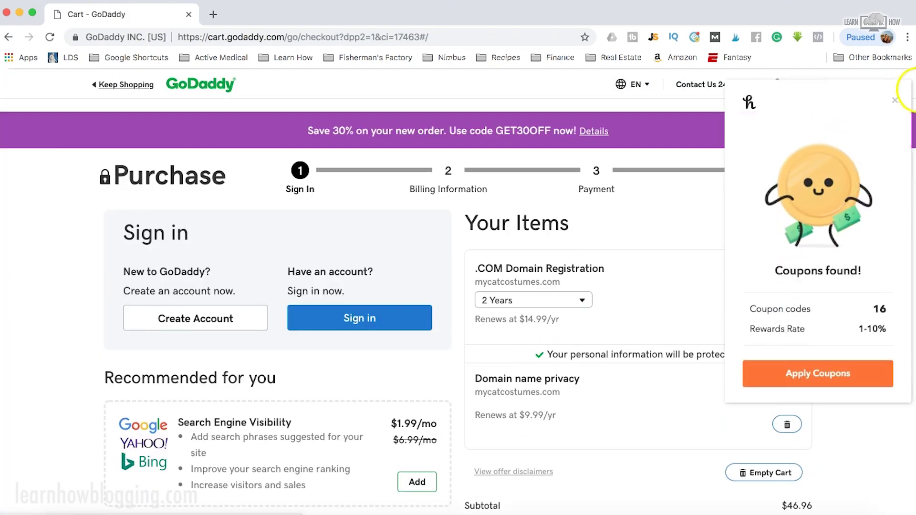
- Dismiss the coupon offers and review the recommended add-ons, matching domains and items in the cart
left_click(827, 321)
scroll(827, 321, "down", 5)
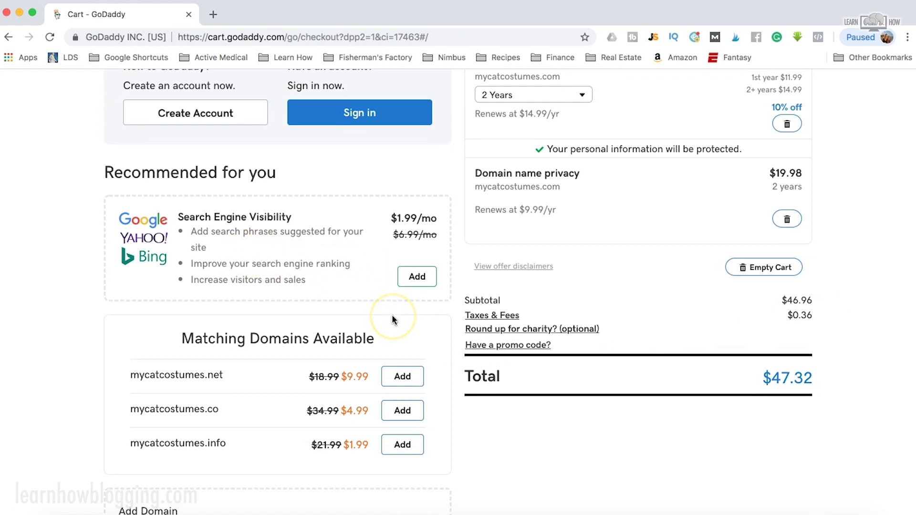
scroll(72, 384, "down", 2)
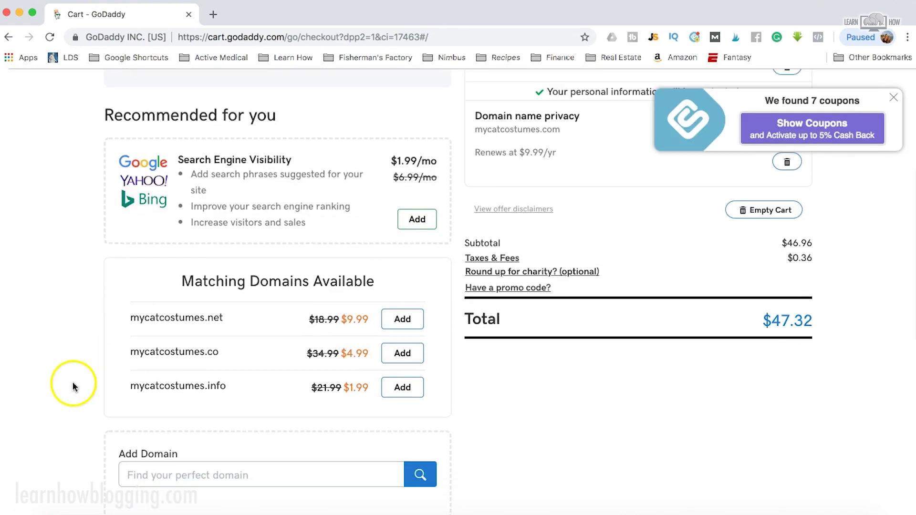
left_click(894, 98)
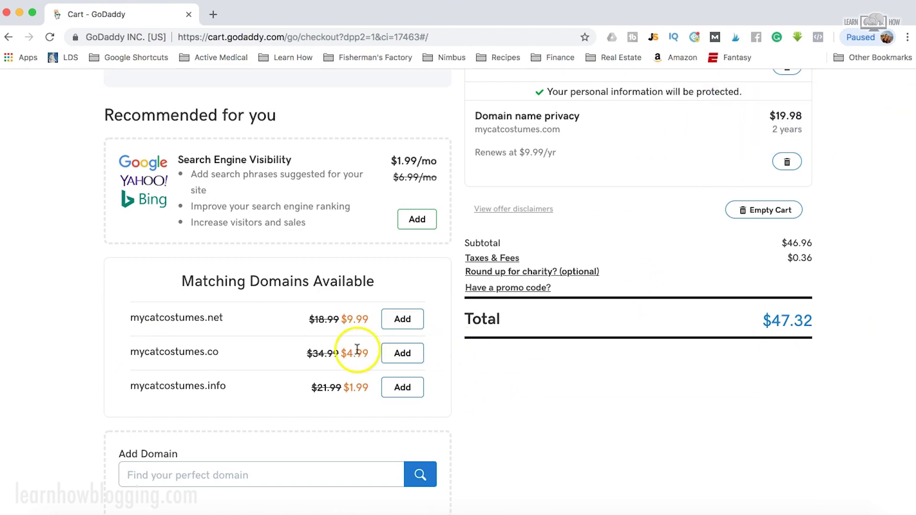
scroll(263, 333, "down", 1)
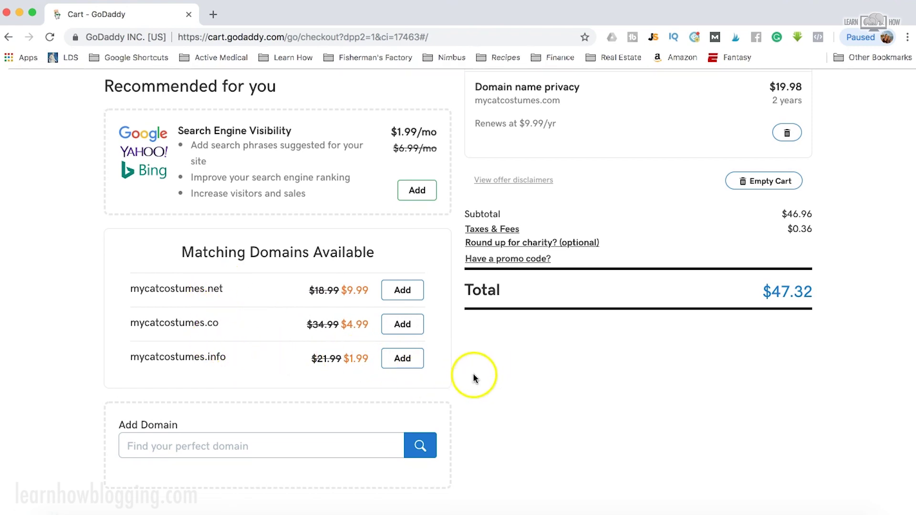
scroll(535, 366, "up", 5)
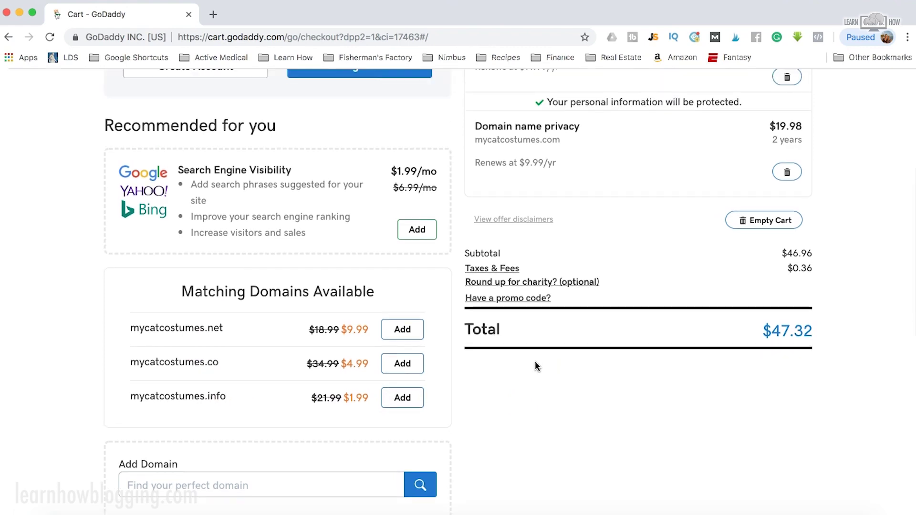
scroll(842, 296, "up", 2)
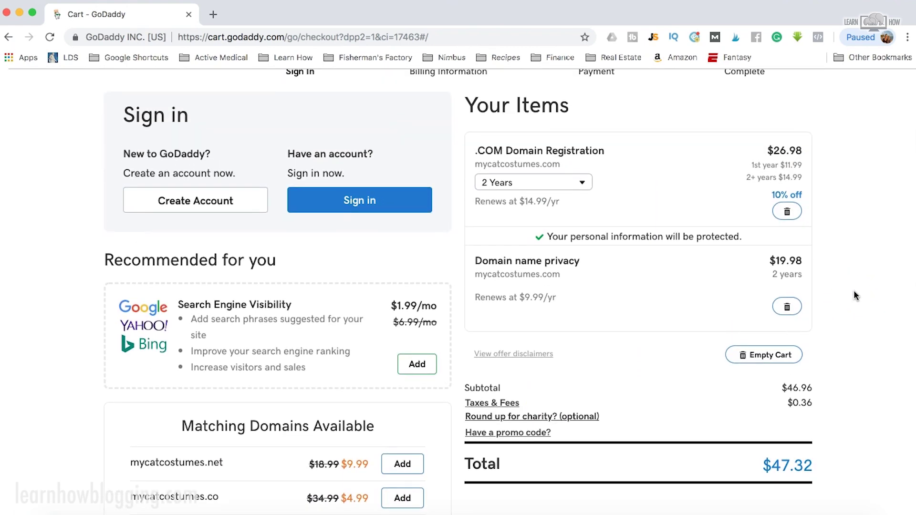
scroll(787, 215, "up", 1)
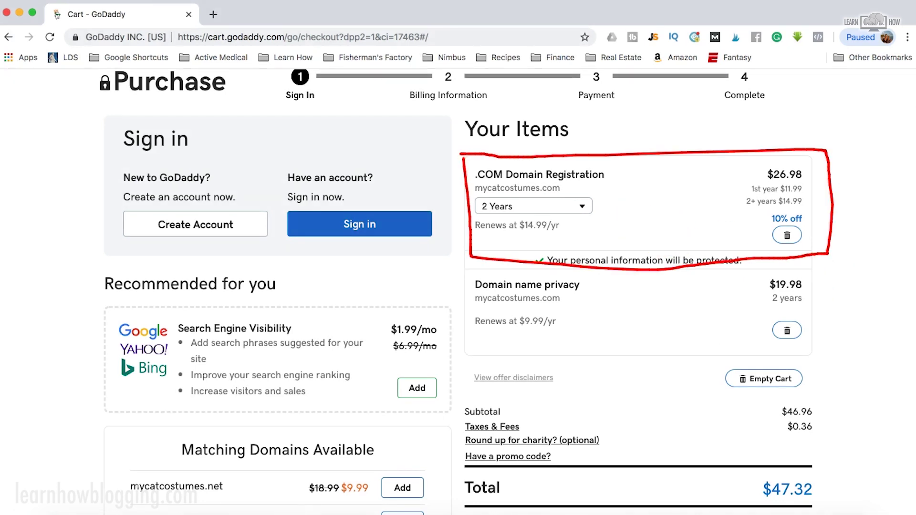
- Switch the mycatcostumes.com registration term to 1 Year and back to 2 Years to compare the pricing
left_click(583, 208)
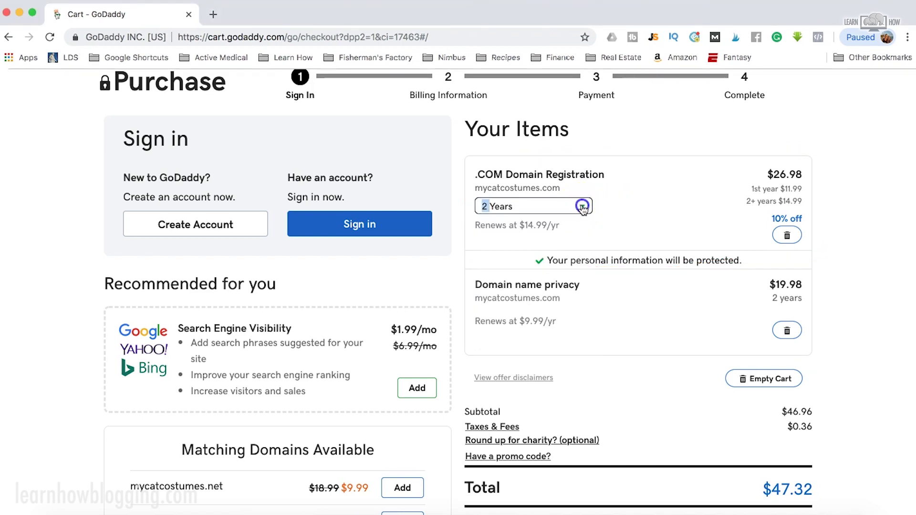
left_click(583, 209)
left_click(536, 228)
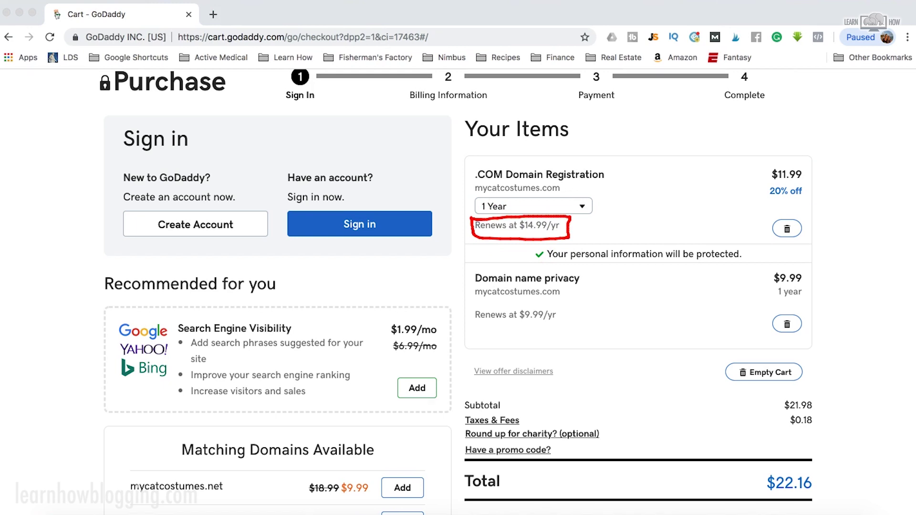
left_click(582, 206)
left_click(524, 253)
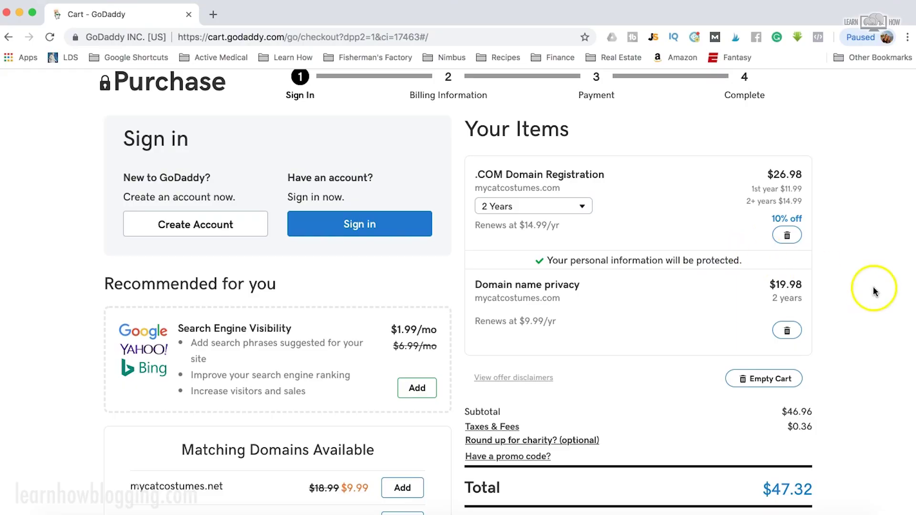
- Set the mycatcostumes.com registration term to 1 Year and review the prices and order total
scroll(869, 293, "down", 3)
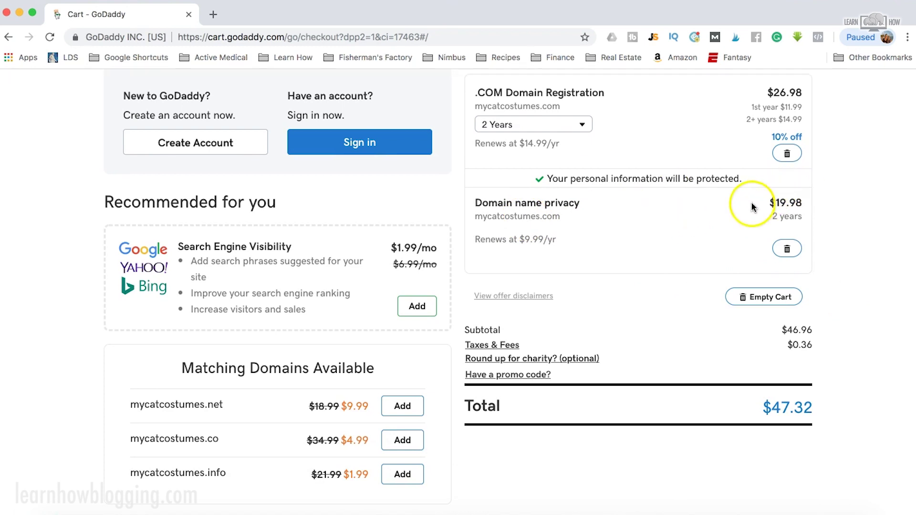
left_click(579, 127)
left_click(538, 149)
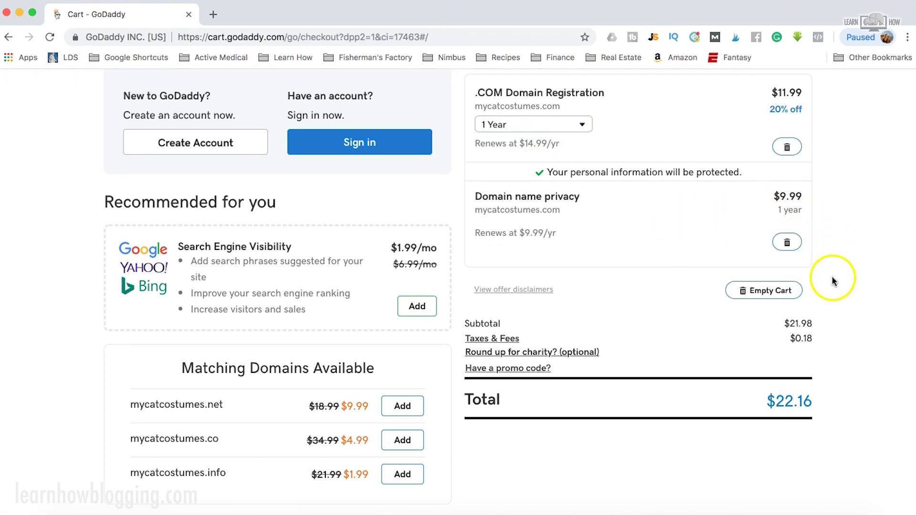
scroll(837, 311, "down", 2)
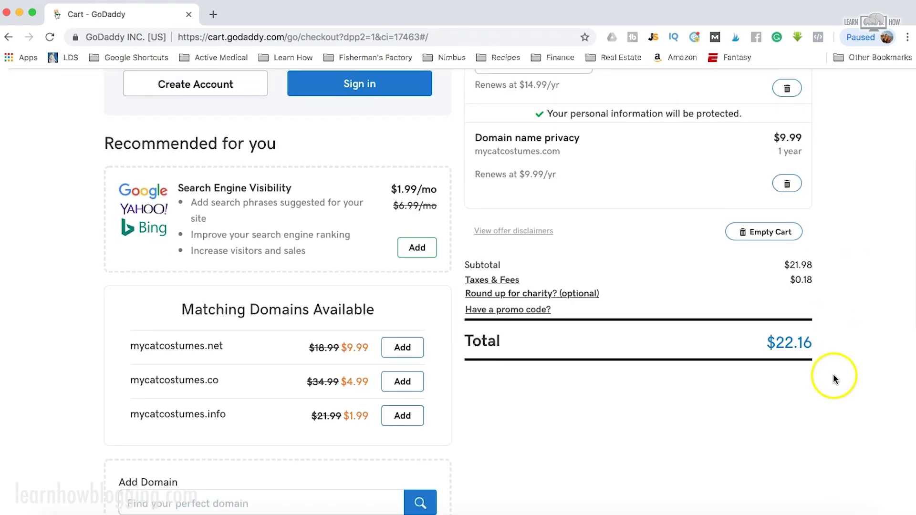
scroll(837, 378, "up", 2)
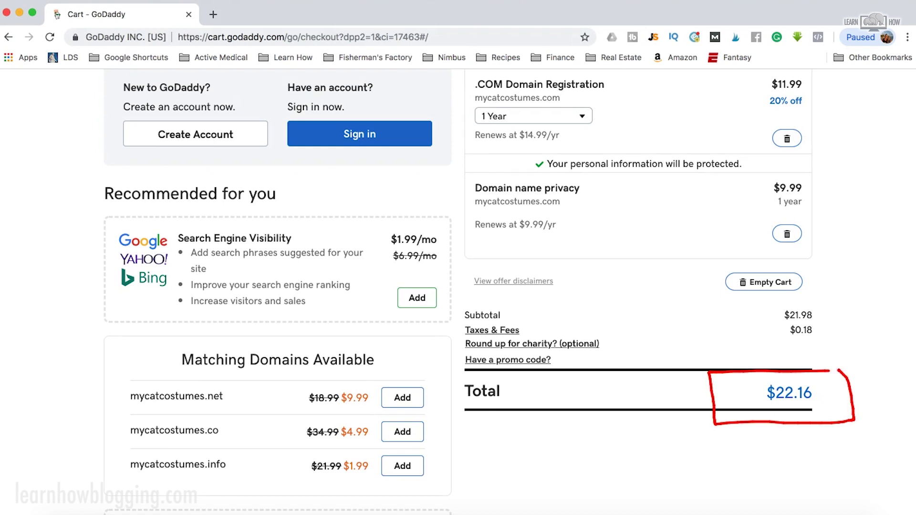
scroll(863, 368, "down", 2)
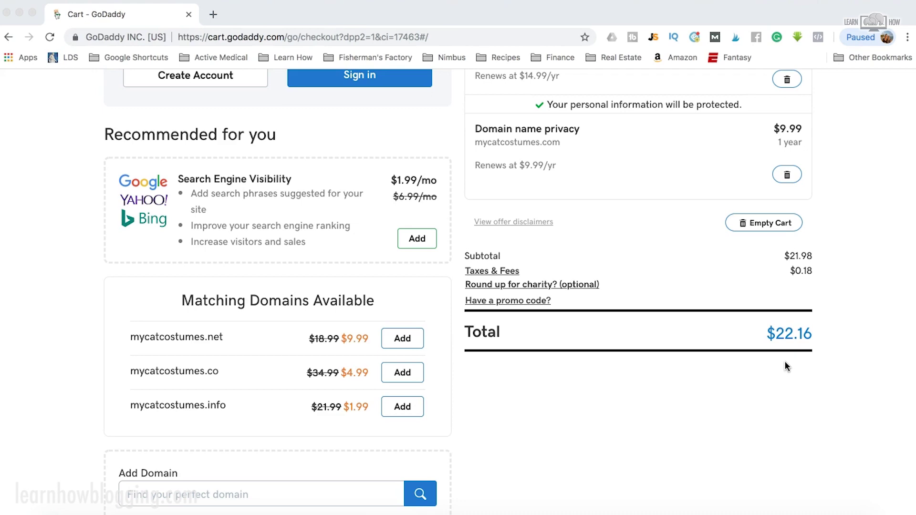
scroll(784, 361, "down", 4)
scroll(785, 361, "up", 9)
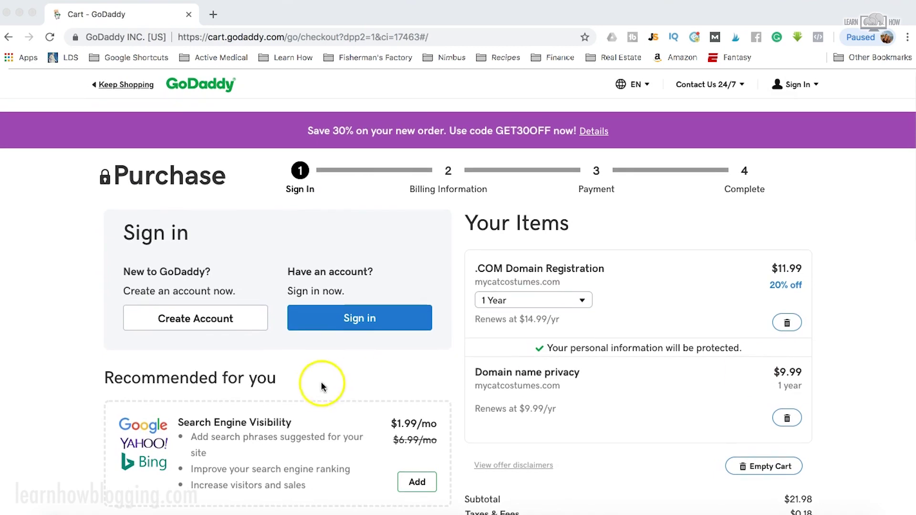
- Create a new account for the purchase by continuing with Facebook
left_click(246, 320)
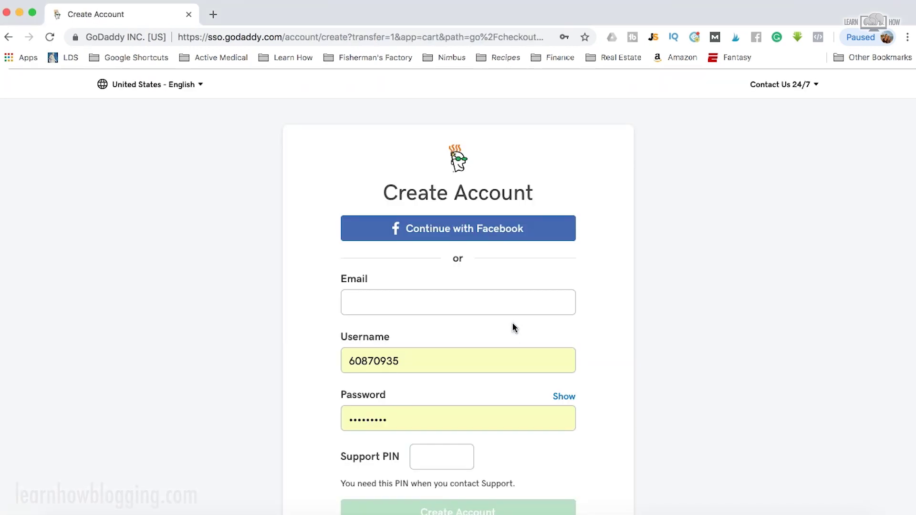
scroll(513, 327, "down", 3)
scroll(513, 327, "up", 2)
left_click(506, 178)
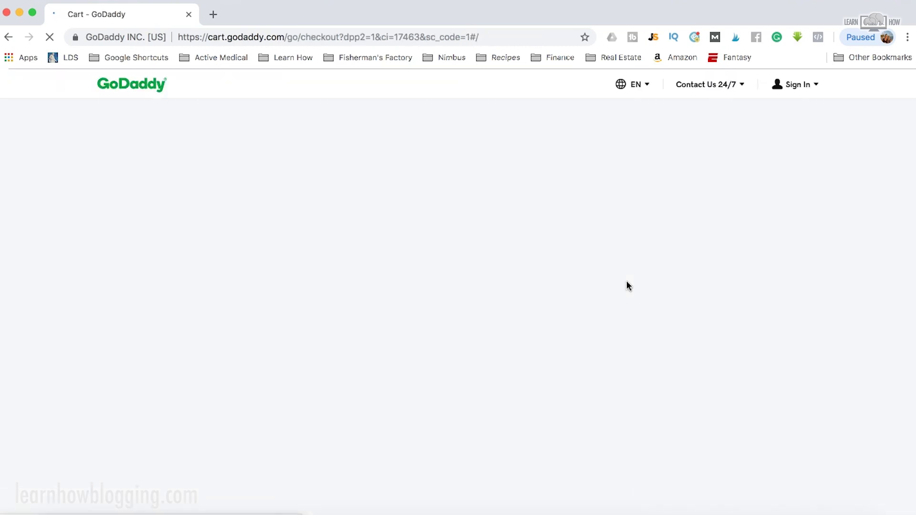
- Examine the checkout page's payment methods, billing information fields and recommended extras
left_click(894, 104)
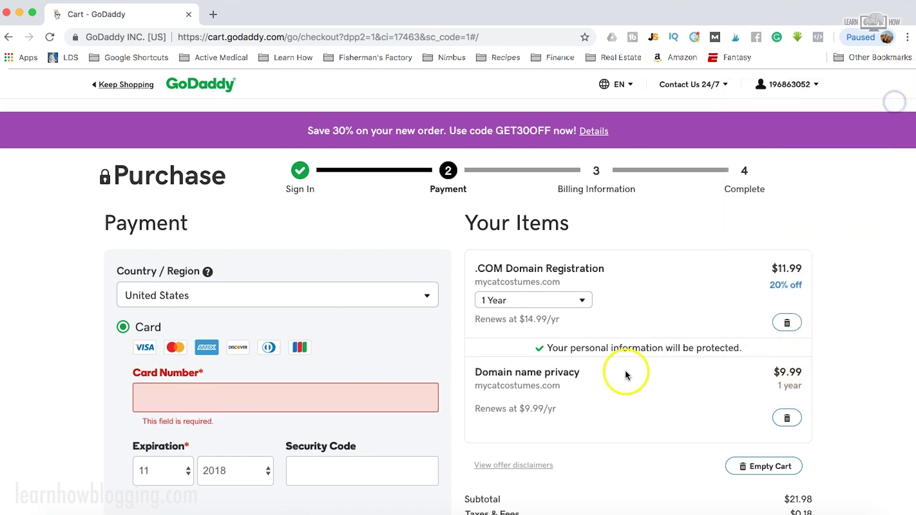
scroll(628, 370, "down", 6)
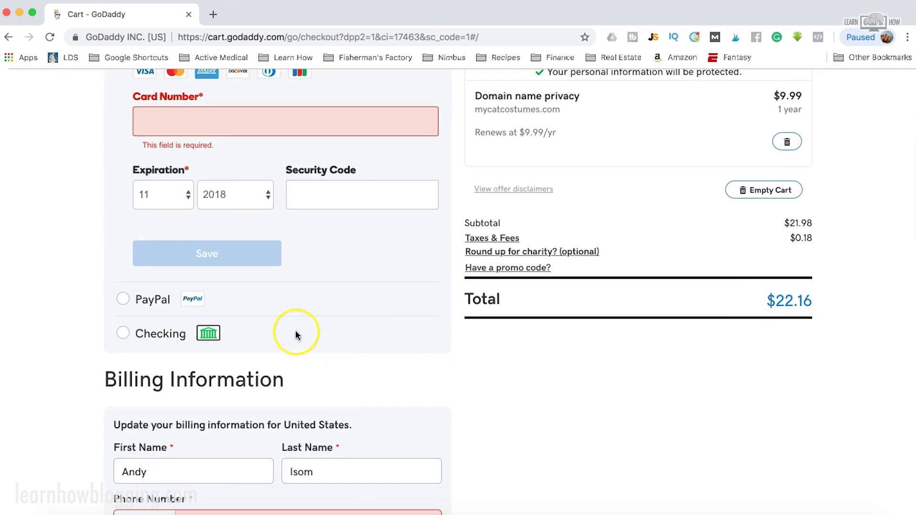
scroll(296, 333, "down", 12)
scroll(296, 334, "down", 5)
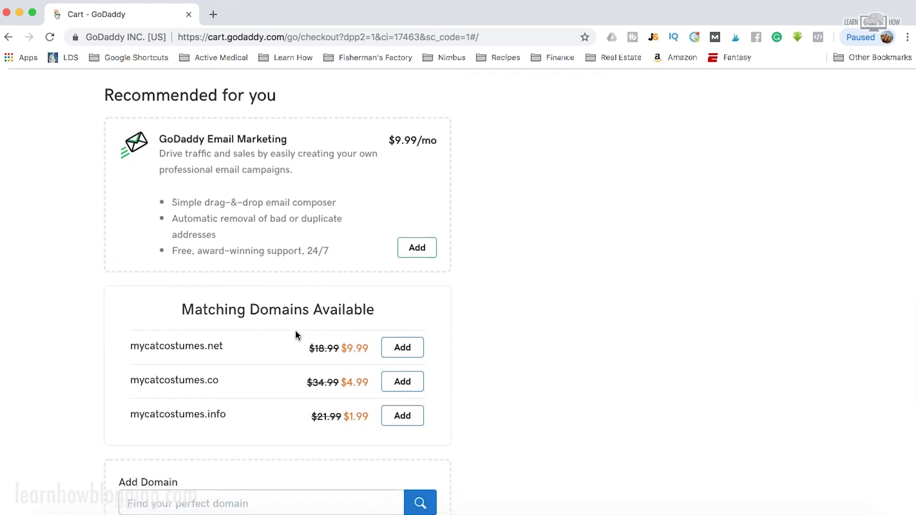
scroll(541, 248, "up", 20)
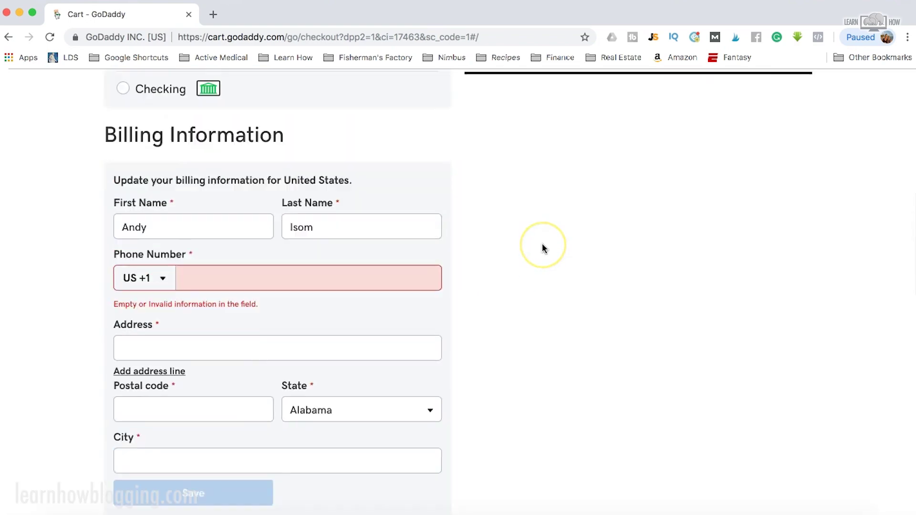